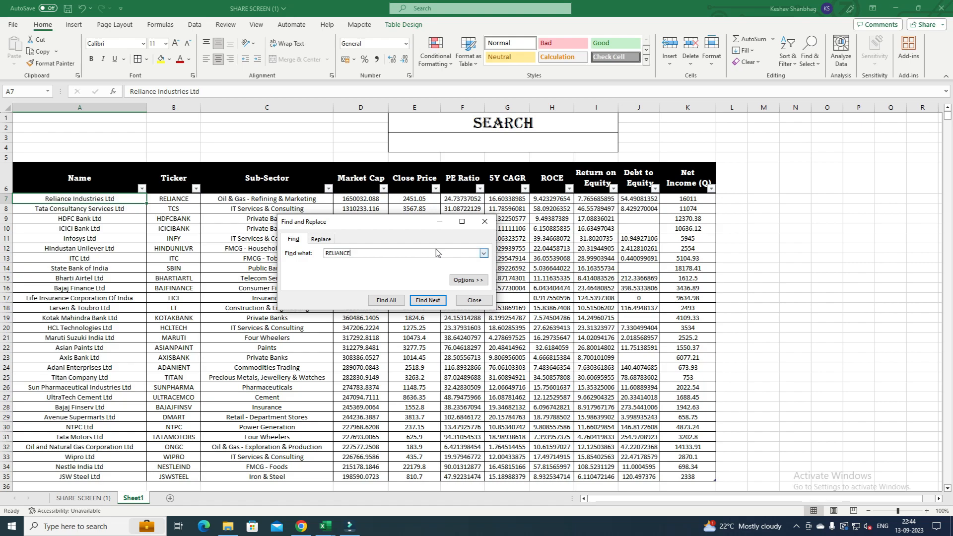
Step: Close the Find and Replace dialog and select the stock table's data range
click(485, 222)
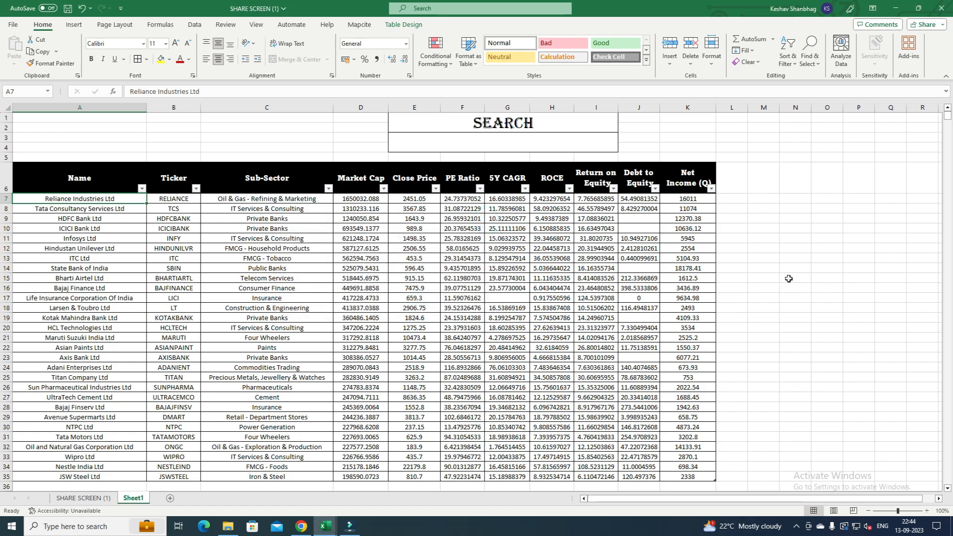
drag(55, 197, 685, 476)
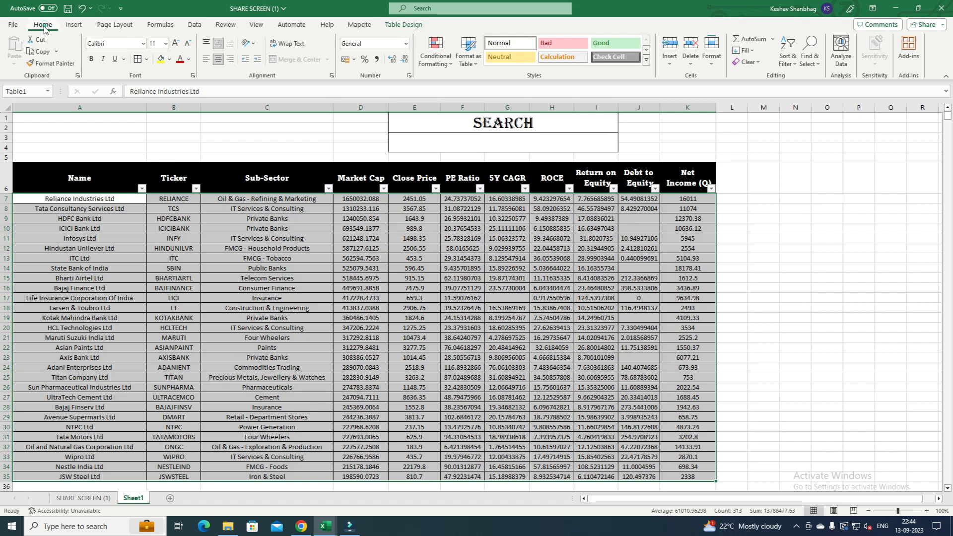
Step: Open Conditional Formatting and choose New Rule for the selected table
click(434, 69)
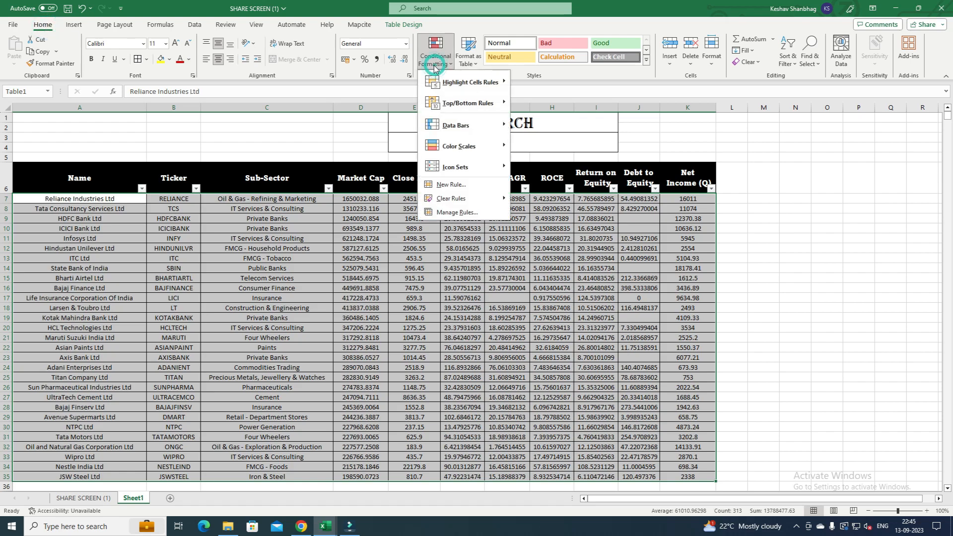
click(453, 187)
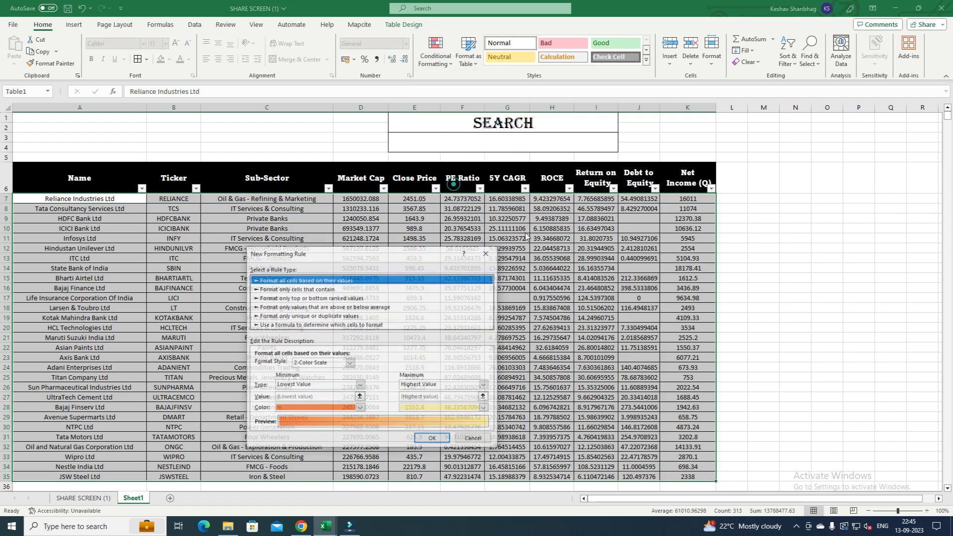
Step: Choose 'Use a formula to determine which cells to format' and begin the formula =SEARCH(
click(295, 325)
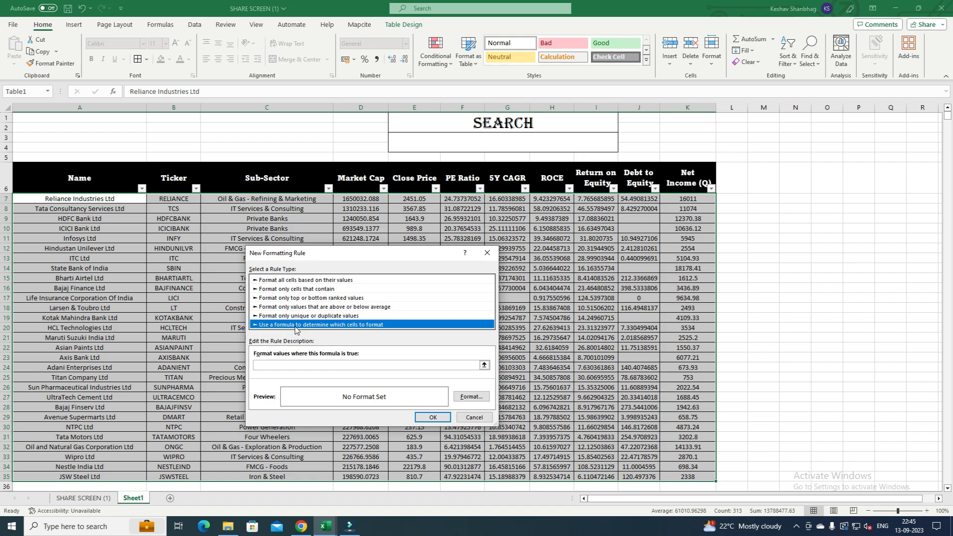
click(278, 365)
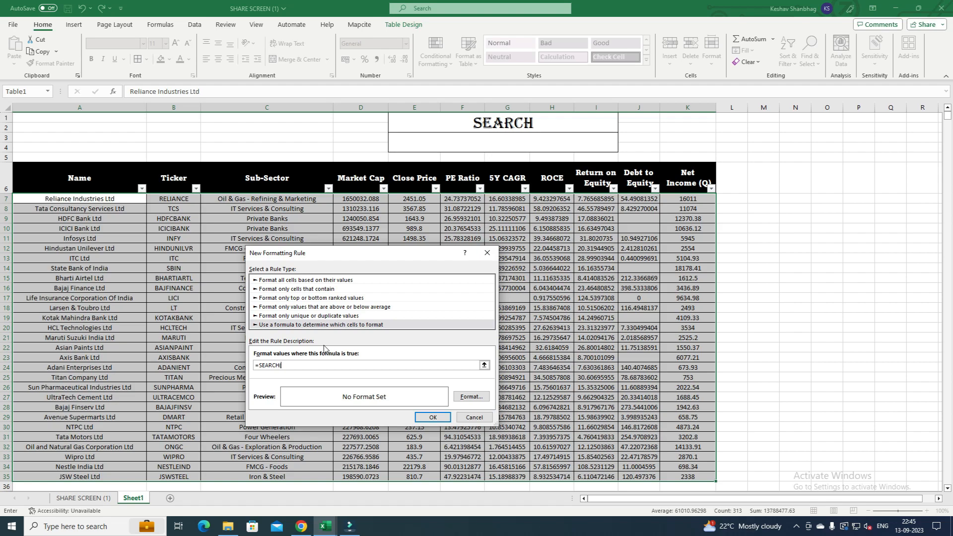
Step: Extend the formula to =SEARCH($E$3,$A7& and add the Ticker cell B7
click(489, 144)
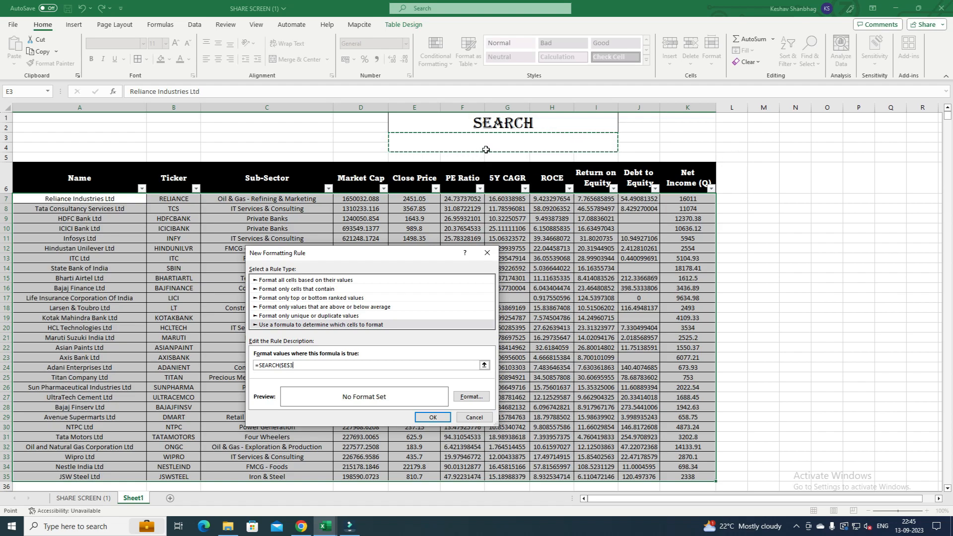
text(,)
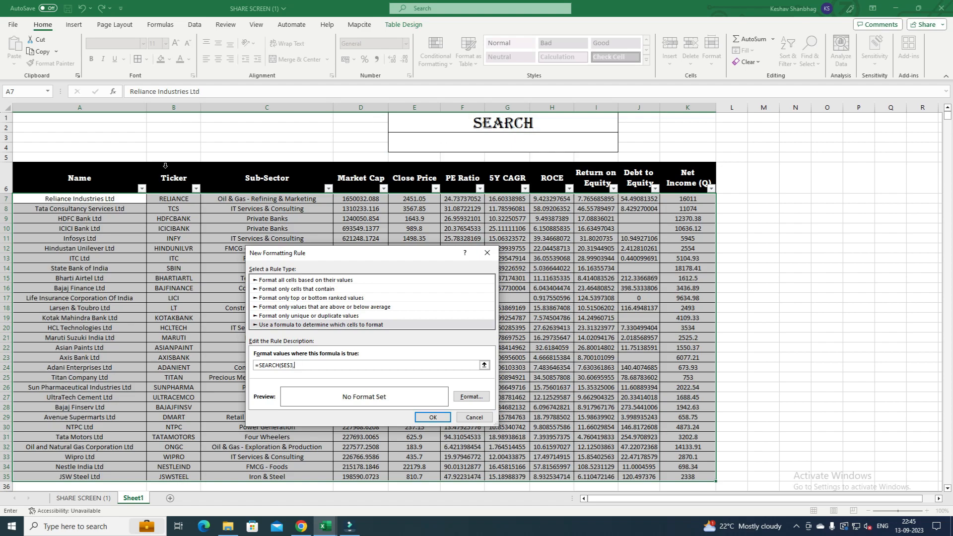
click(83, 200)
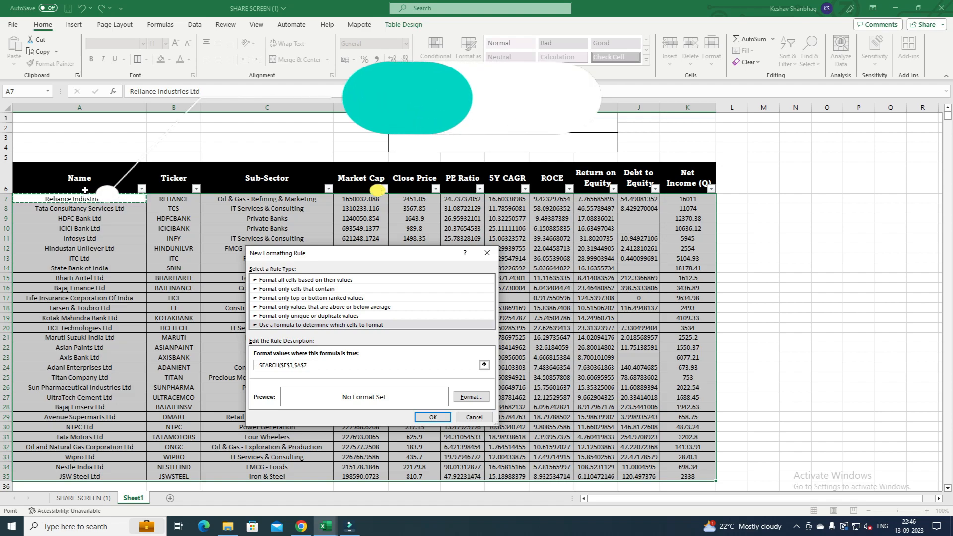
key(F4)
key(F4)
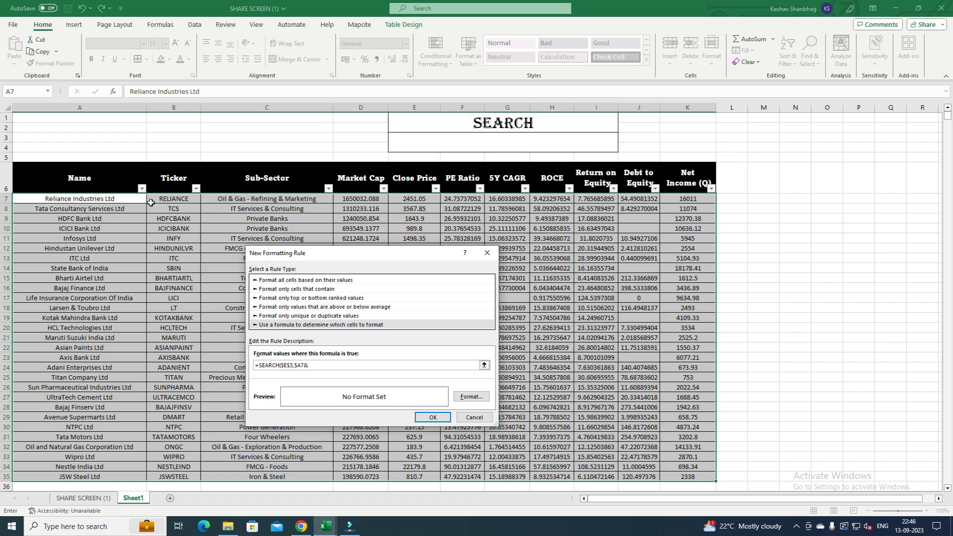
click(170, 200)
Step: Append C7, $D7, $E7 and $F7 to the formula, joined with &
text(&)
click(262, 197)
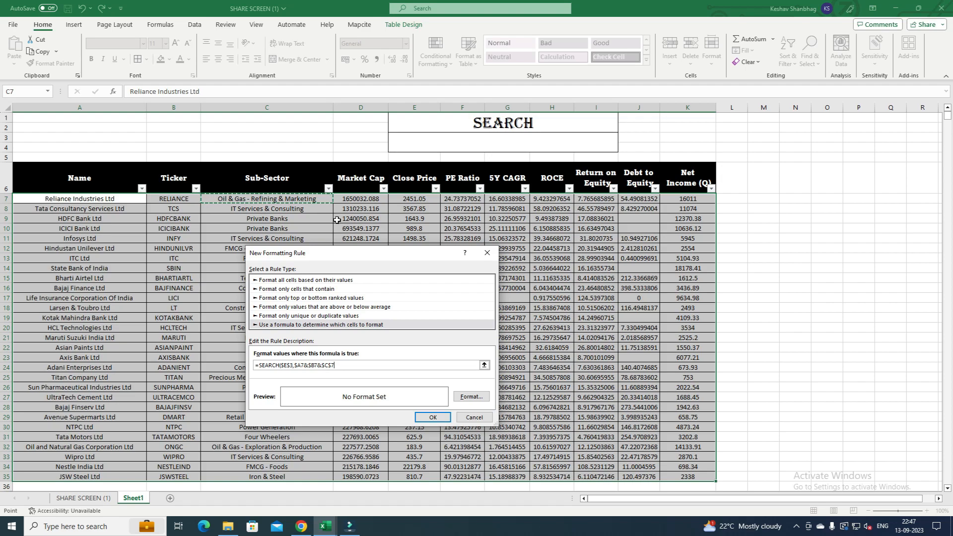
text(&)
click(353, 200)
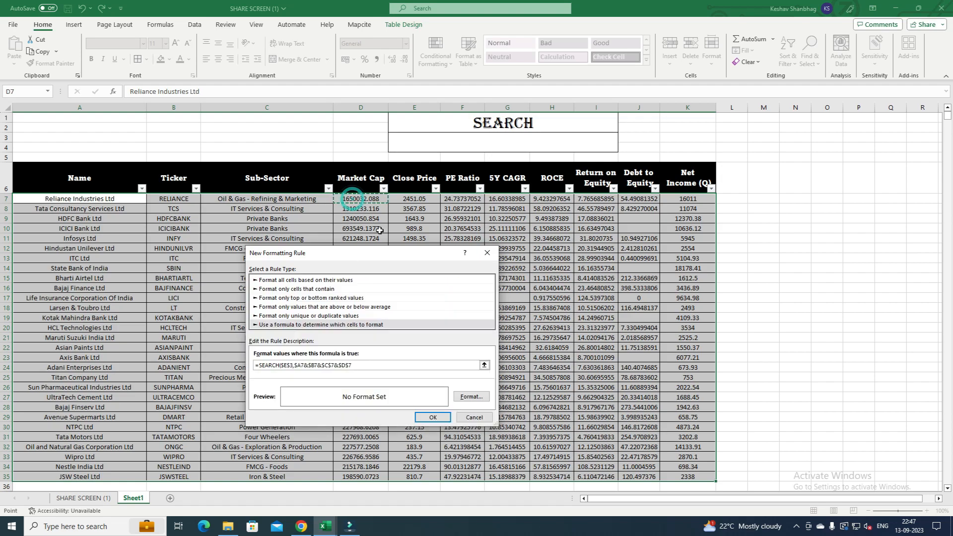
key(F4)
key(F4)
text(&)
click(409, 200)
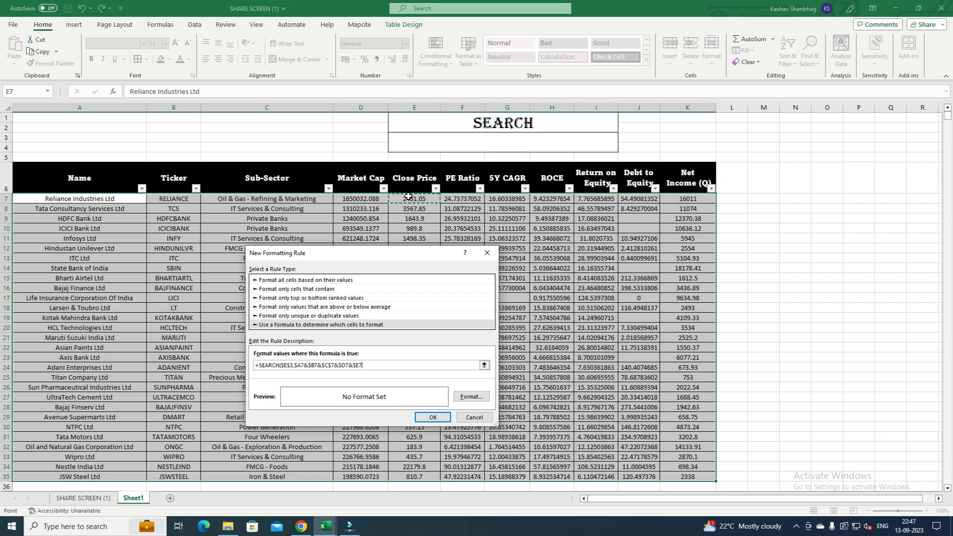
key(F4)
key(F4)
text(&)
click(457, 200)
key(F4)
key(F4)
text(&)
Step: Append $G7 through $K7 with & joins and close the formula with )
click(506, 198)
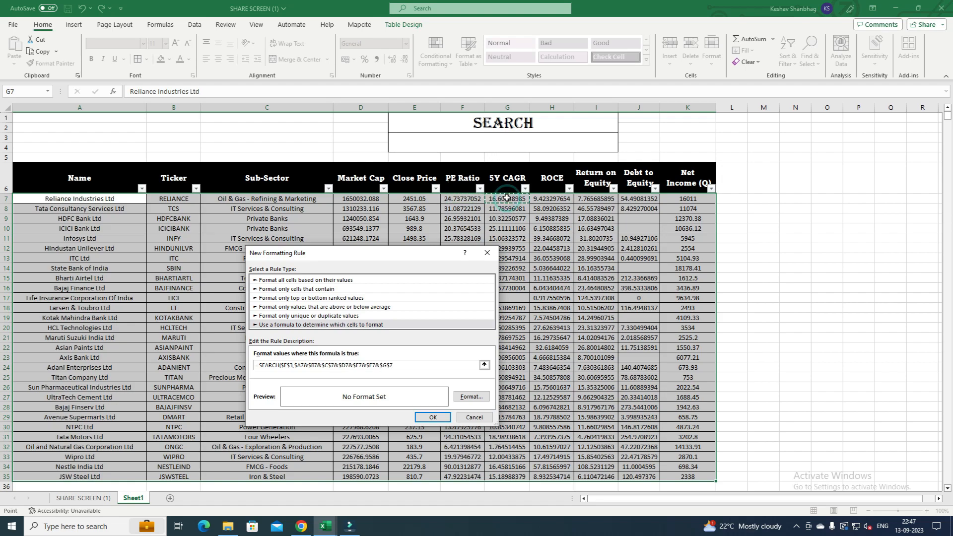
key(F4)
key(F4)
text(&)
click(546, 201)
key(F4)
key(F4)
text(&)
click(609, 198)
key(F4)
key(F4)
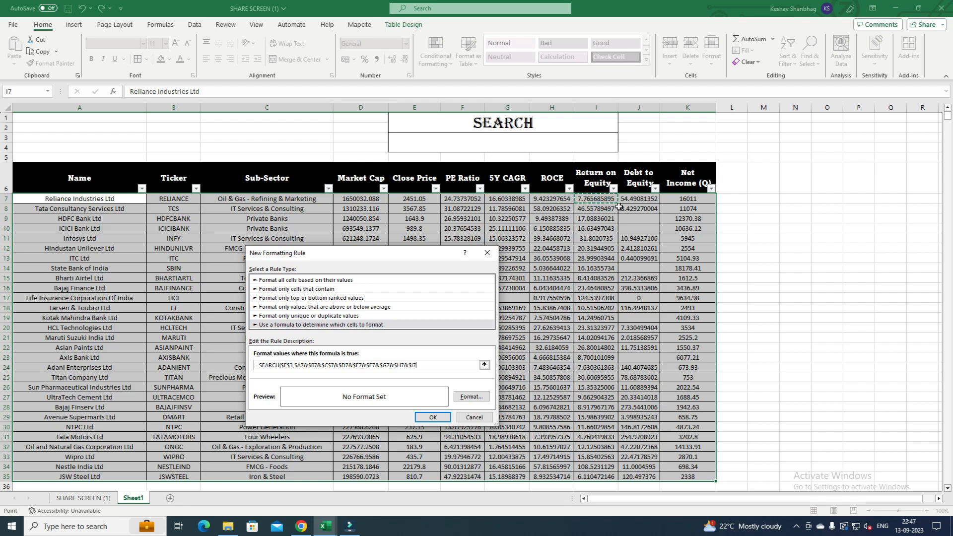
text(&)
click(640, 199)
key(F4)
key(F4)
key(F4)
text(&)
click(682, 200)
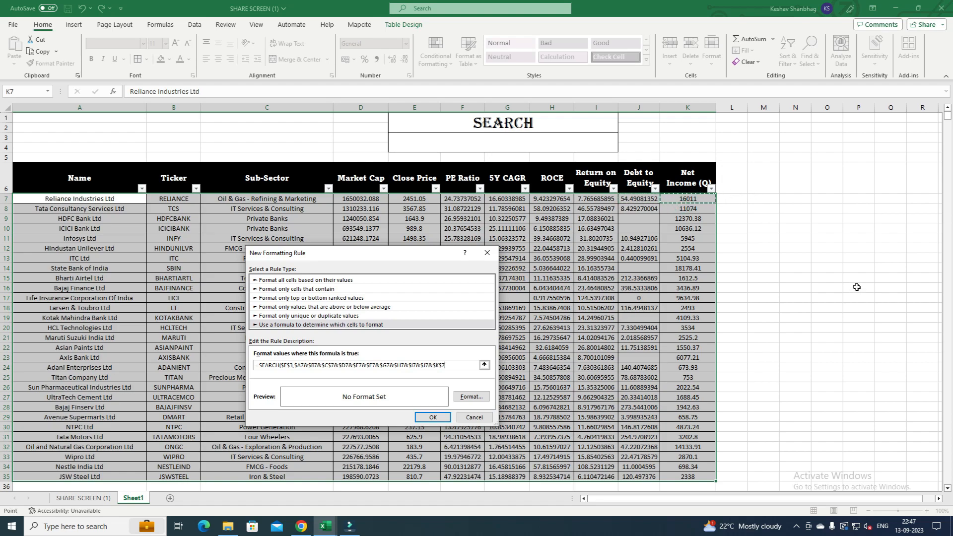
key(F4)
key(F4)
text())
Step: Give the rule a green fill, save it, and deselect the table
click(470, 397)
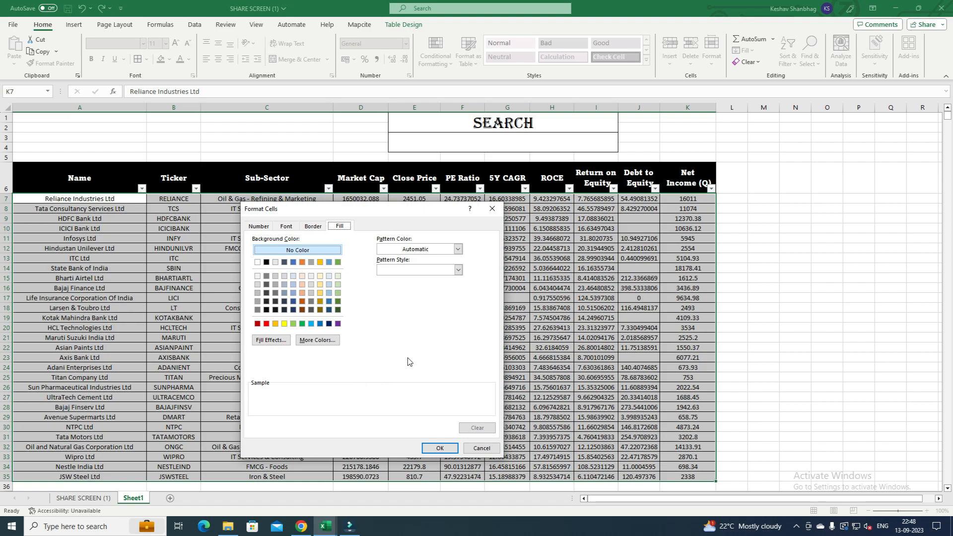
click(302, 324)
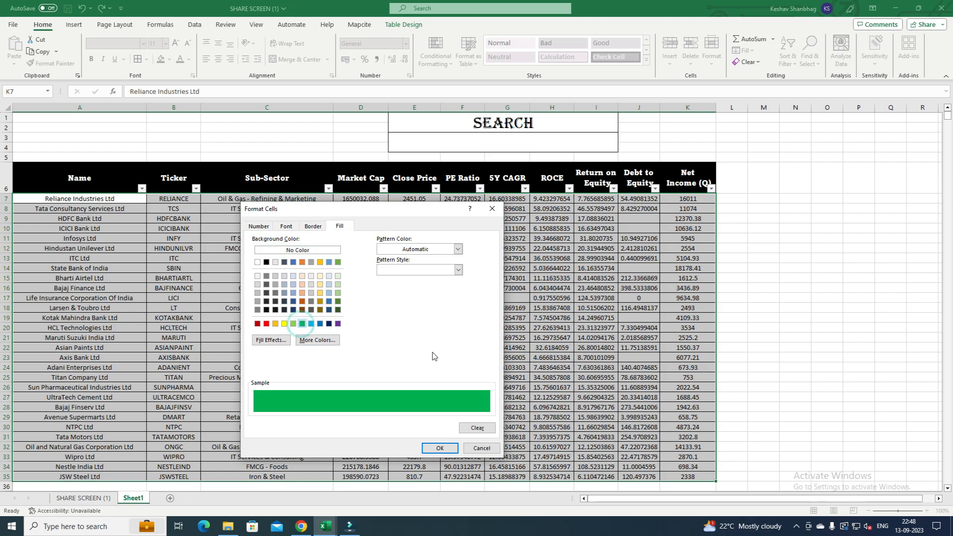
click(440, 449)
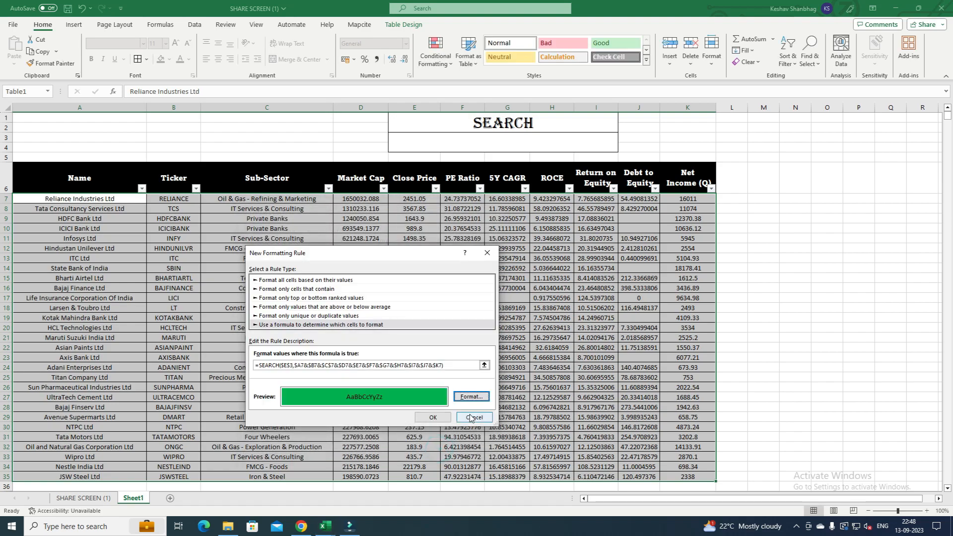
click(425, 419)
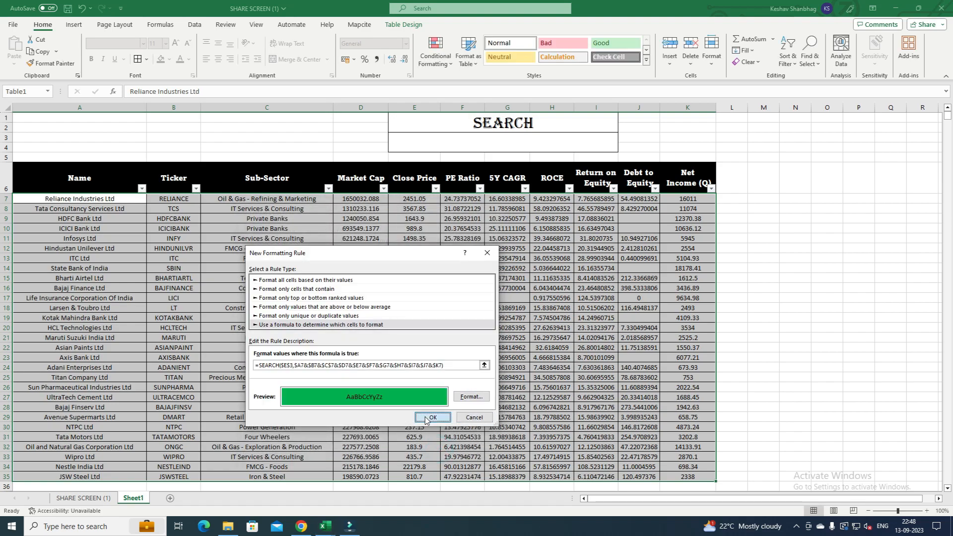
click(515, 350)
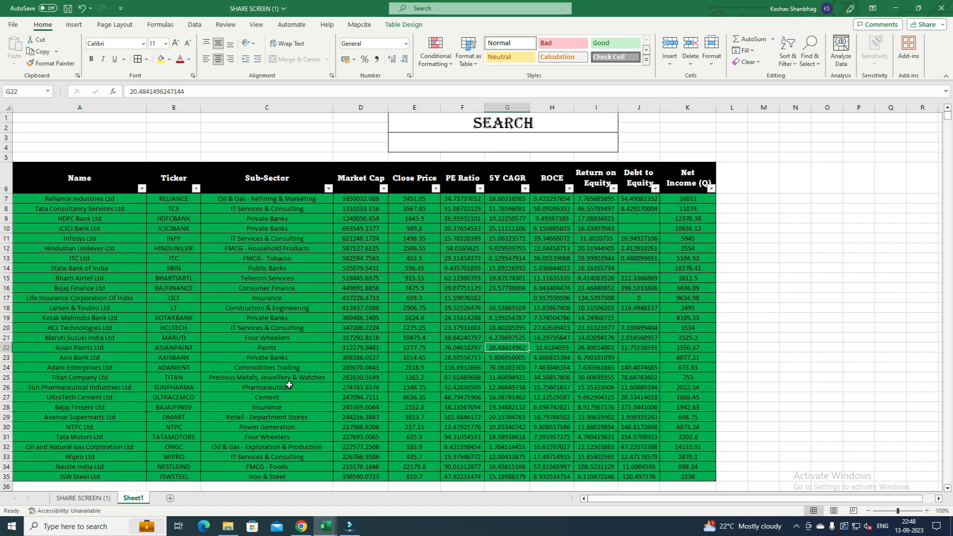
Step: Confirm every row shows green with an empty search, then select search cell E3
click(464, 299)
scroll(485, 317, down, 2)
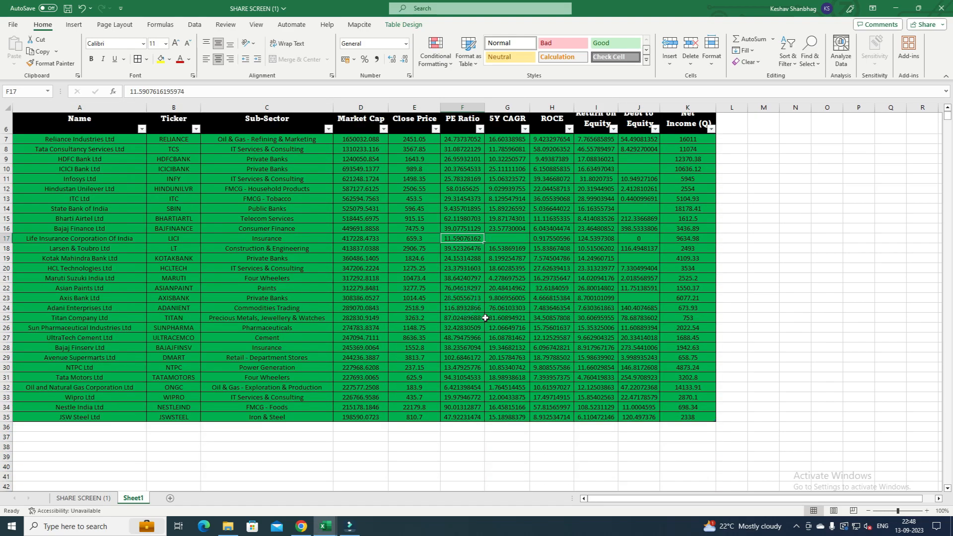
scroll(485, 318, up, 2)
click(449, 141)
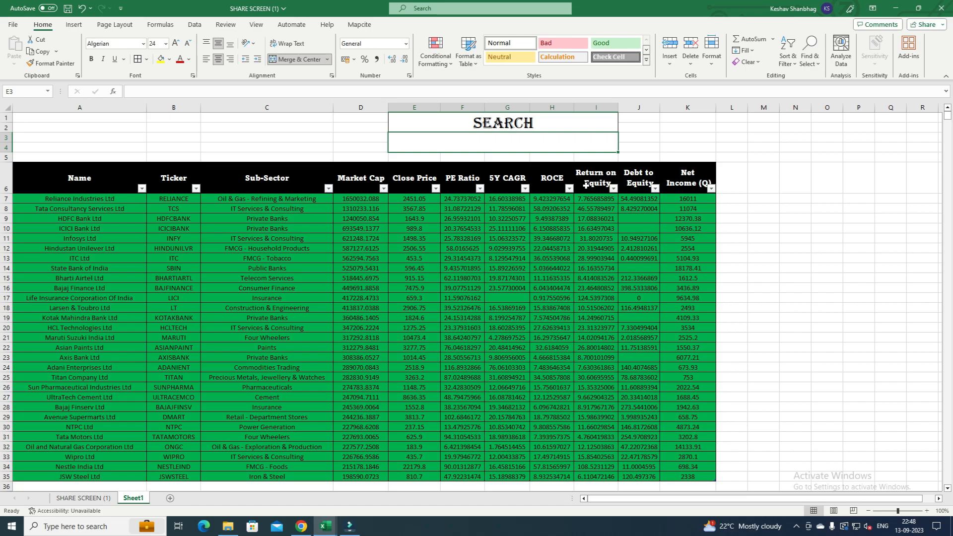
Step: Test the search cell E3 with HDFC, then enter TATA
text(HDFC)
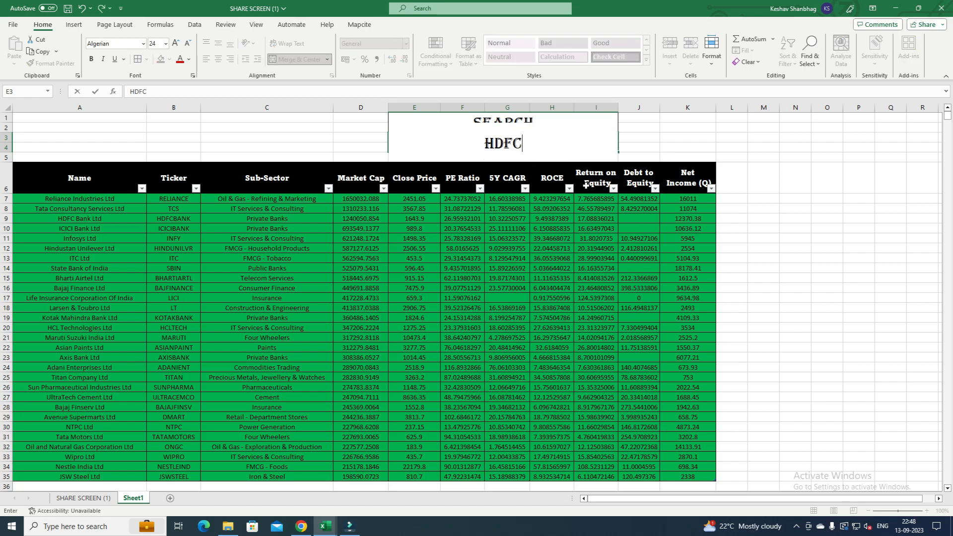
key(Return)
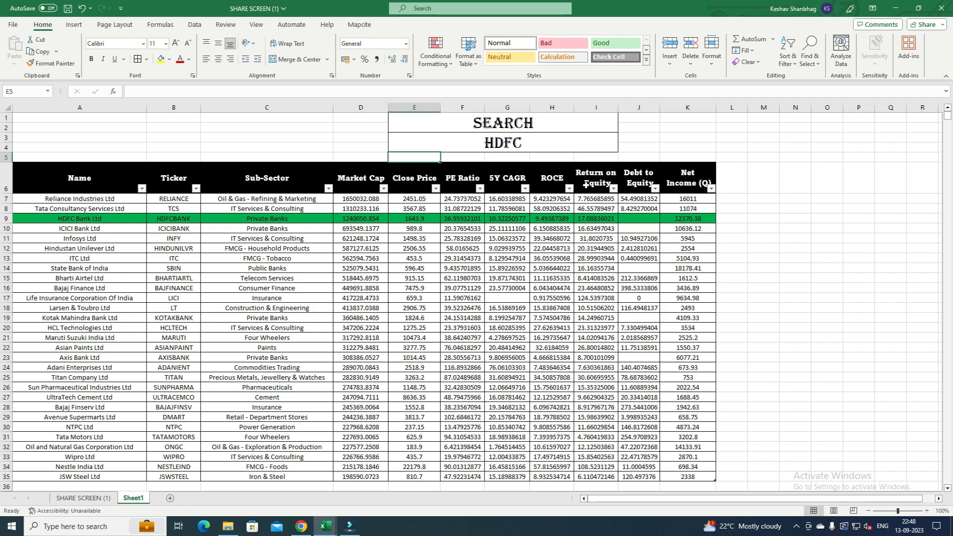
click(502, 145)
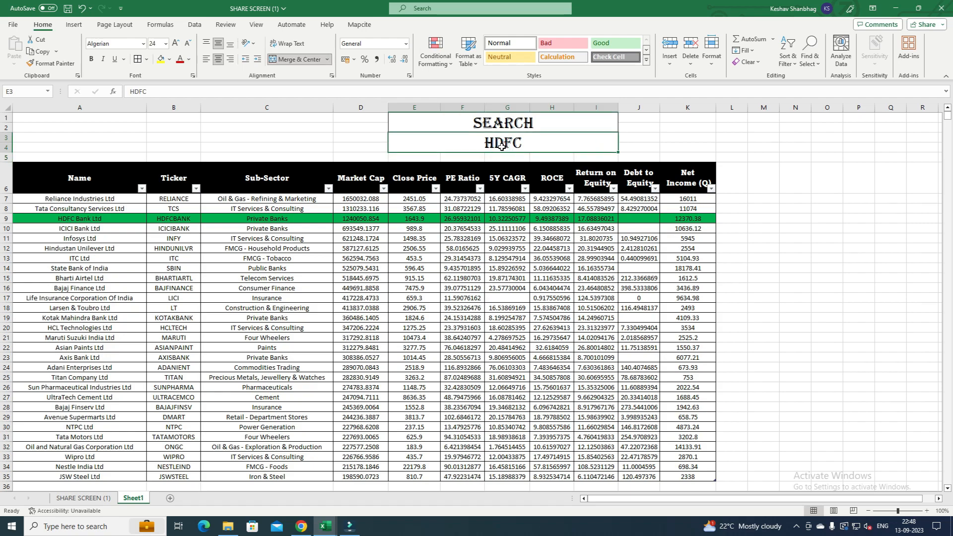
text(TATA)
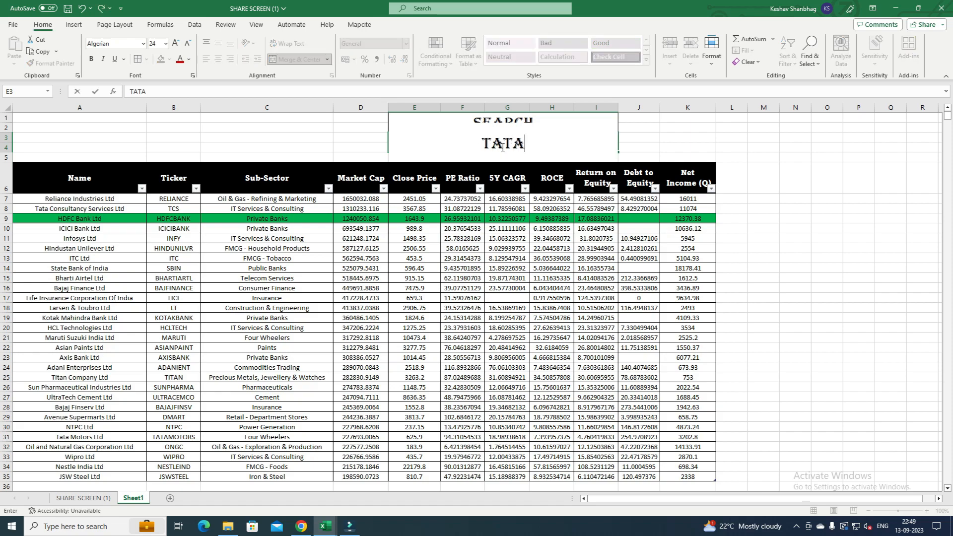
key(Return)
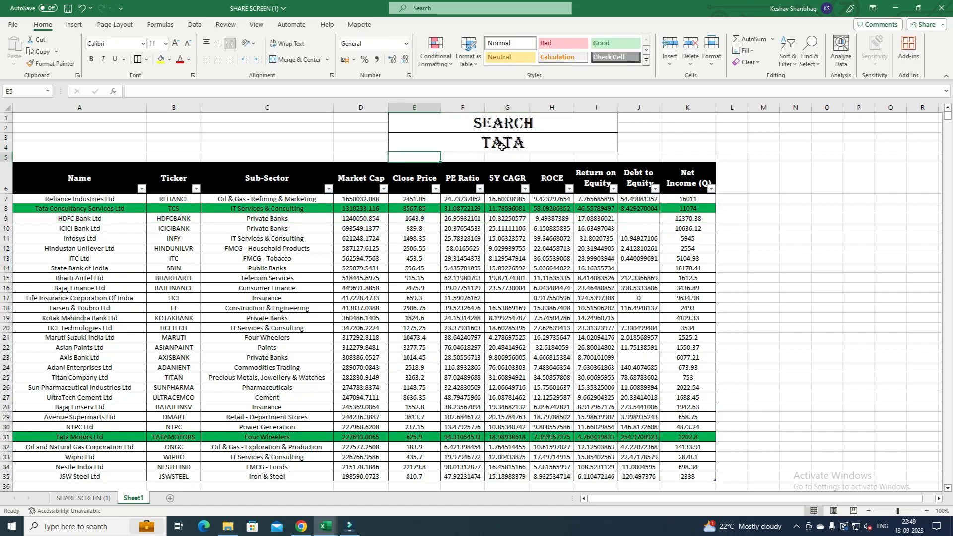